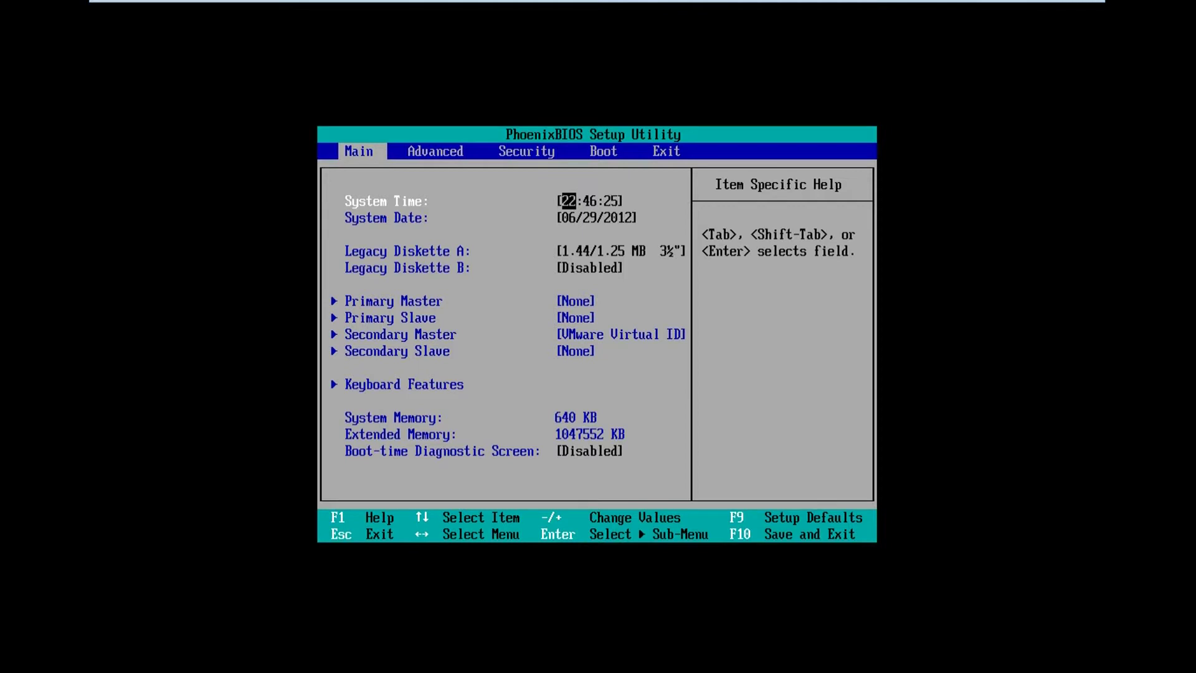
On the Boot page, move CD-ROM Drive to the top of the boot order.
key(Right)
key(Right)
key(Right)
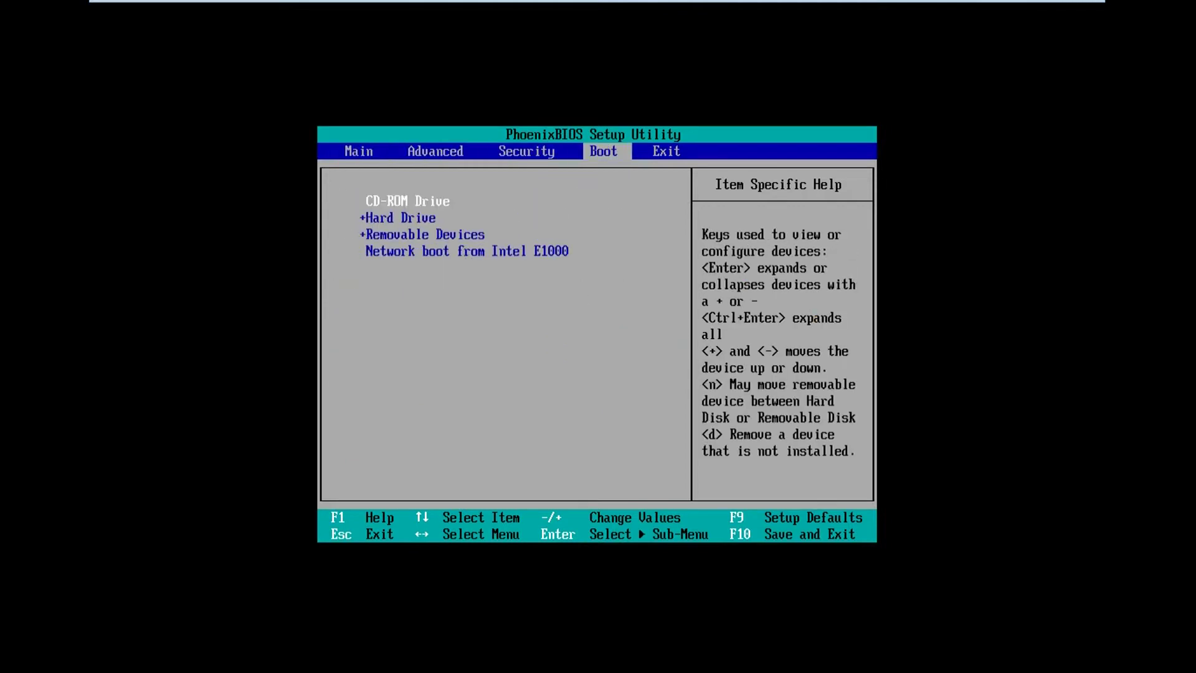
key(minus)
key(ctrl+alt)
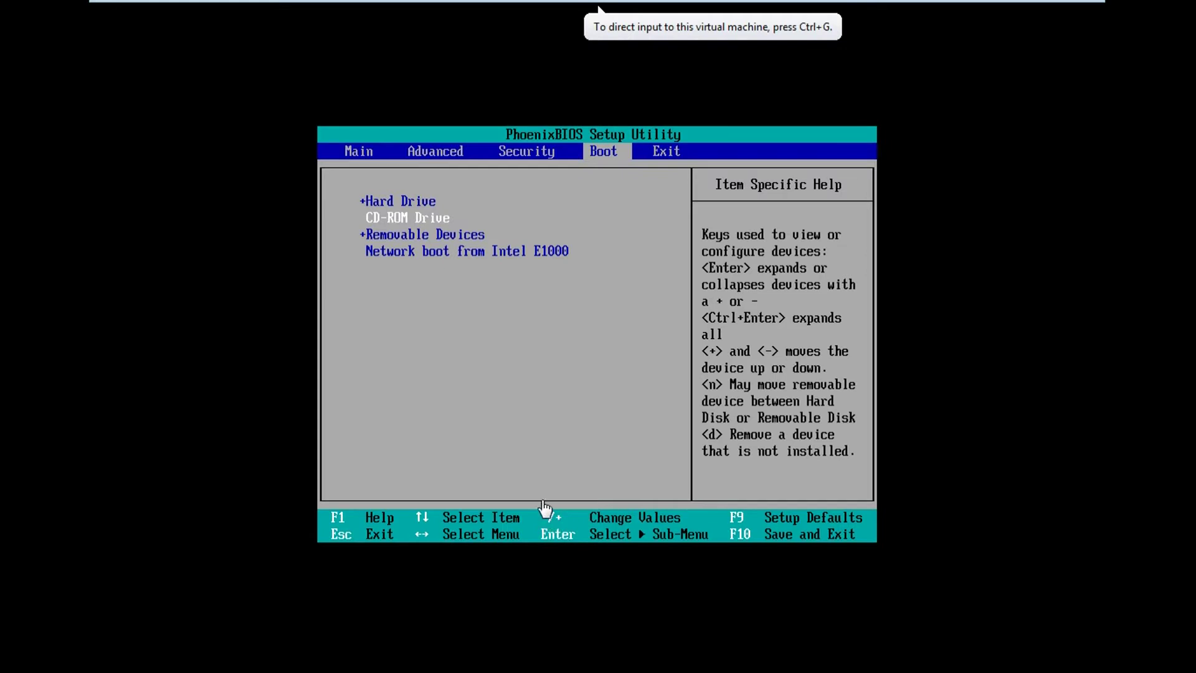
click(546, 452)
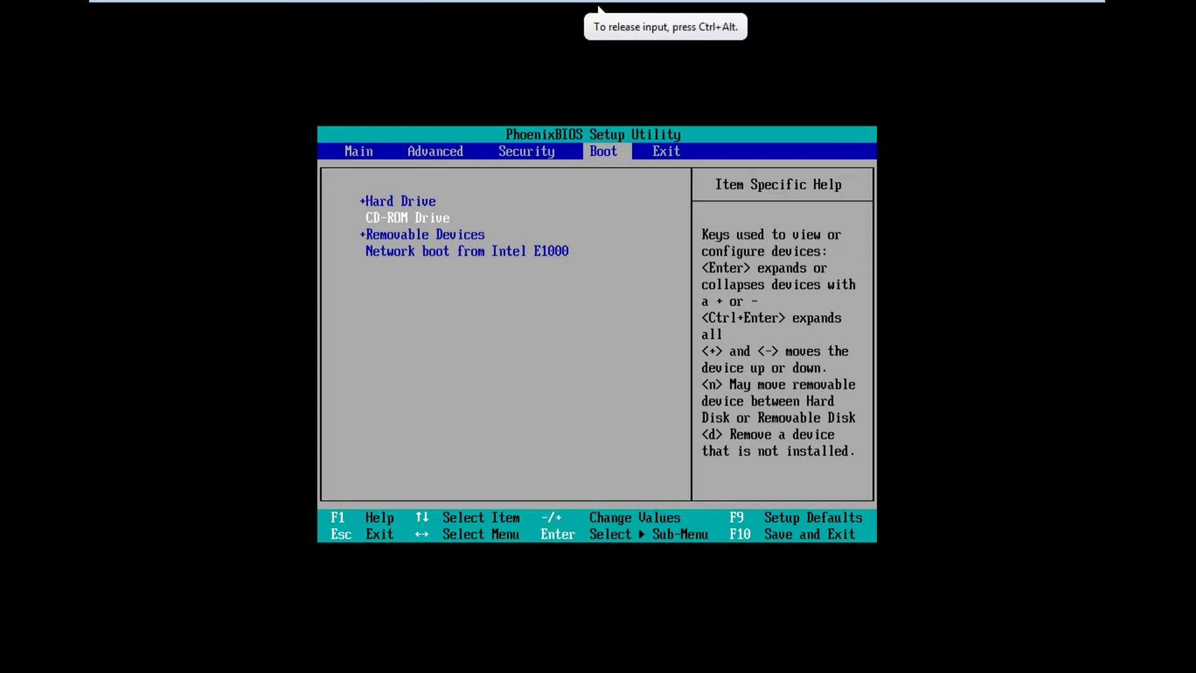
key(plus)
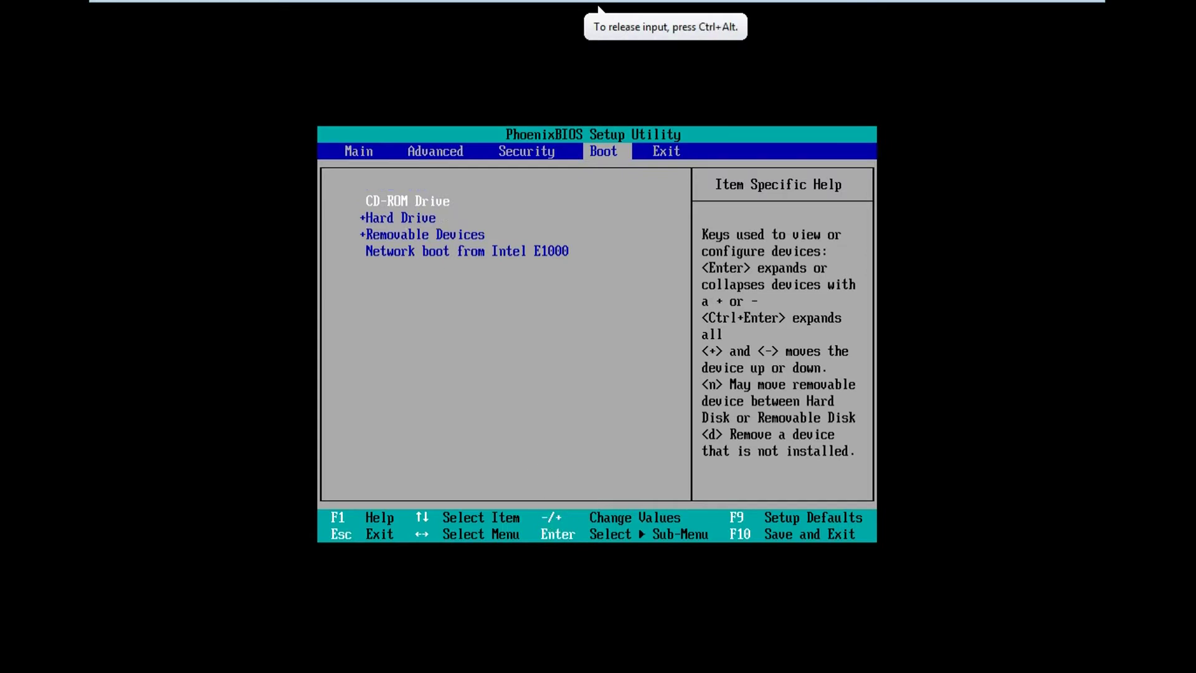
Exit PhoenixBIOS saving changes and confirm the reboot.
key(Right)
key(Return)
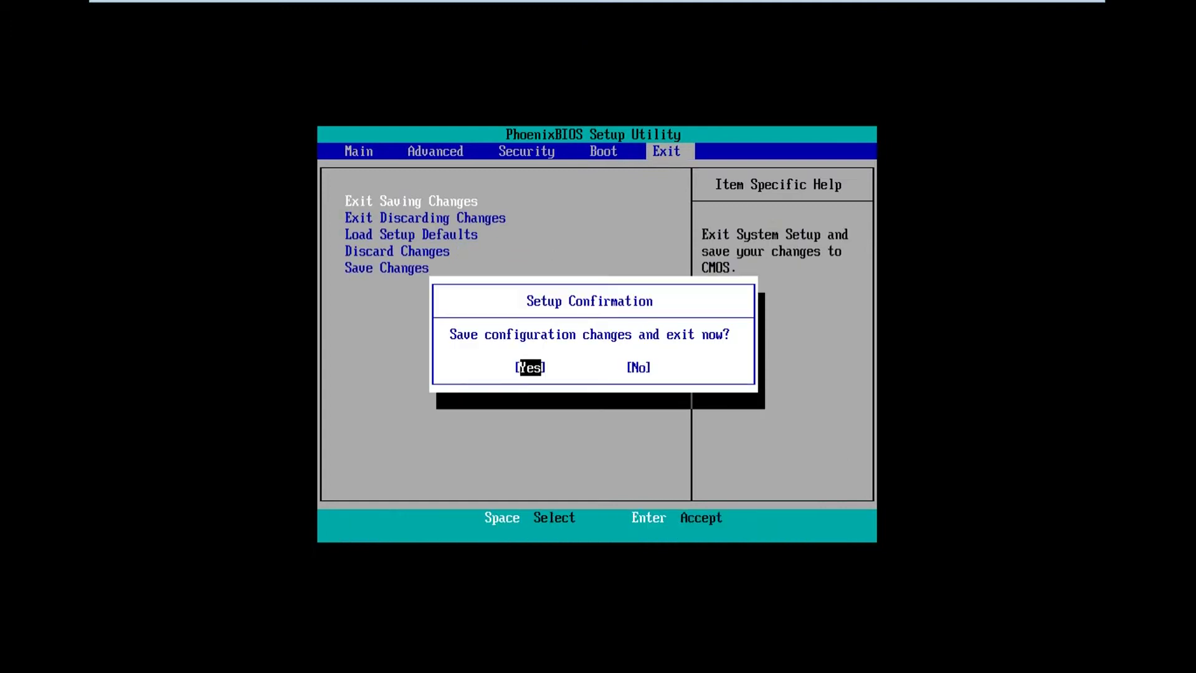
key(Return)
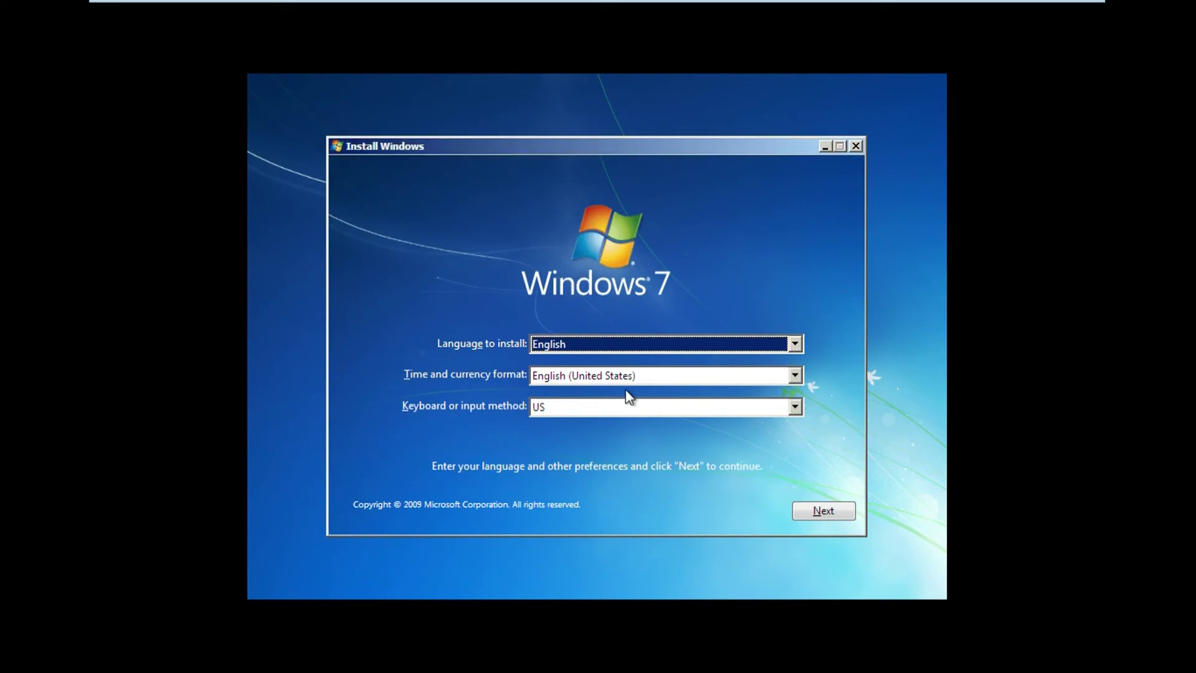
Choose English (Canada) as the time and currency format and continue.
click(791, 377)
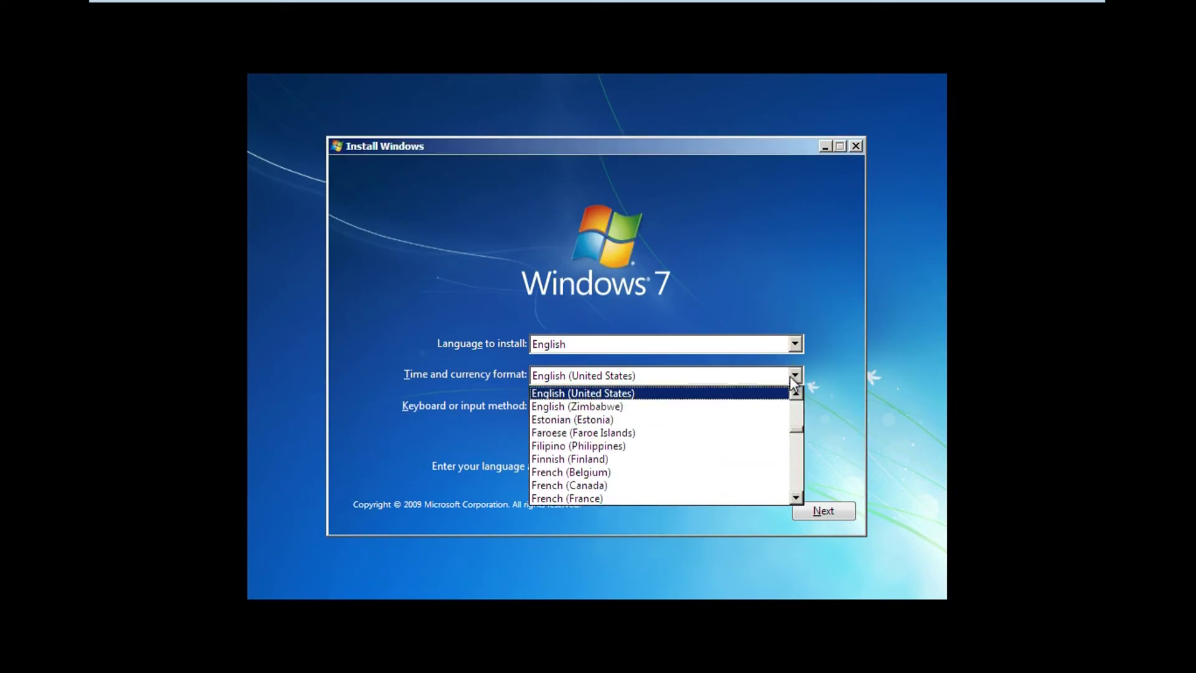
scroll(801, 397, up, 4)
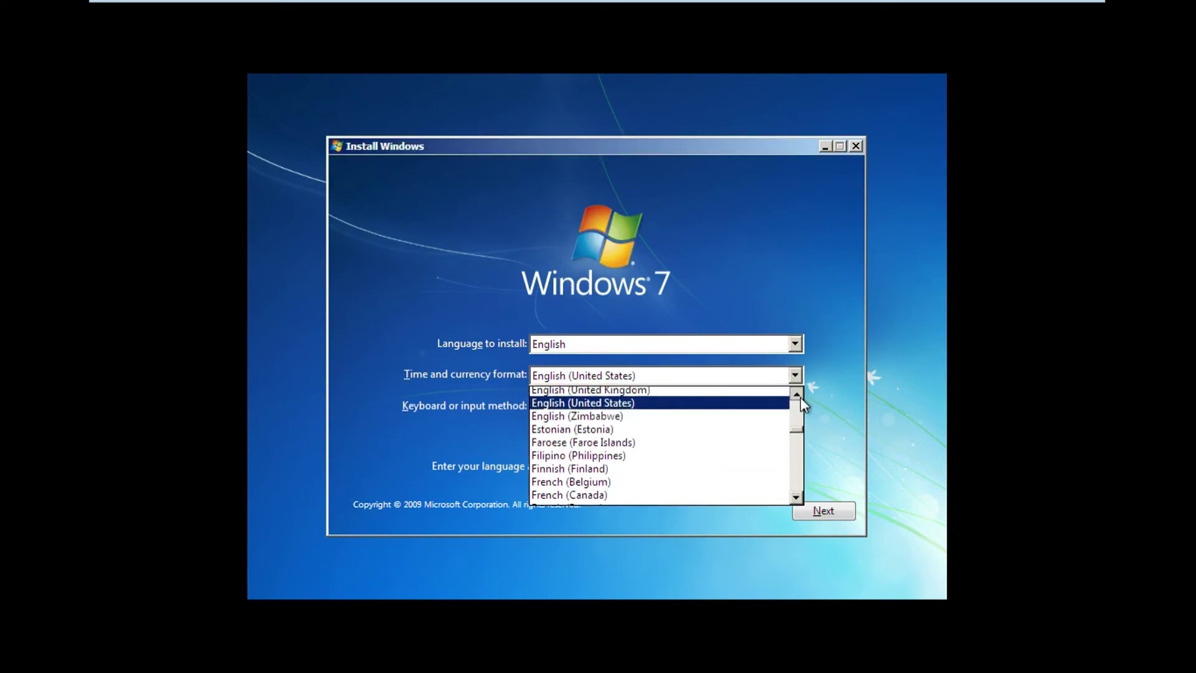
scroll(801, 397, up, 1)
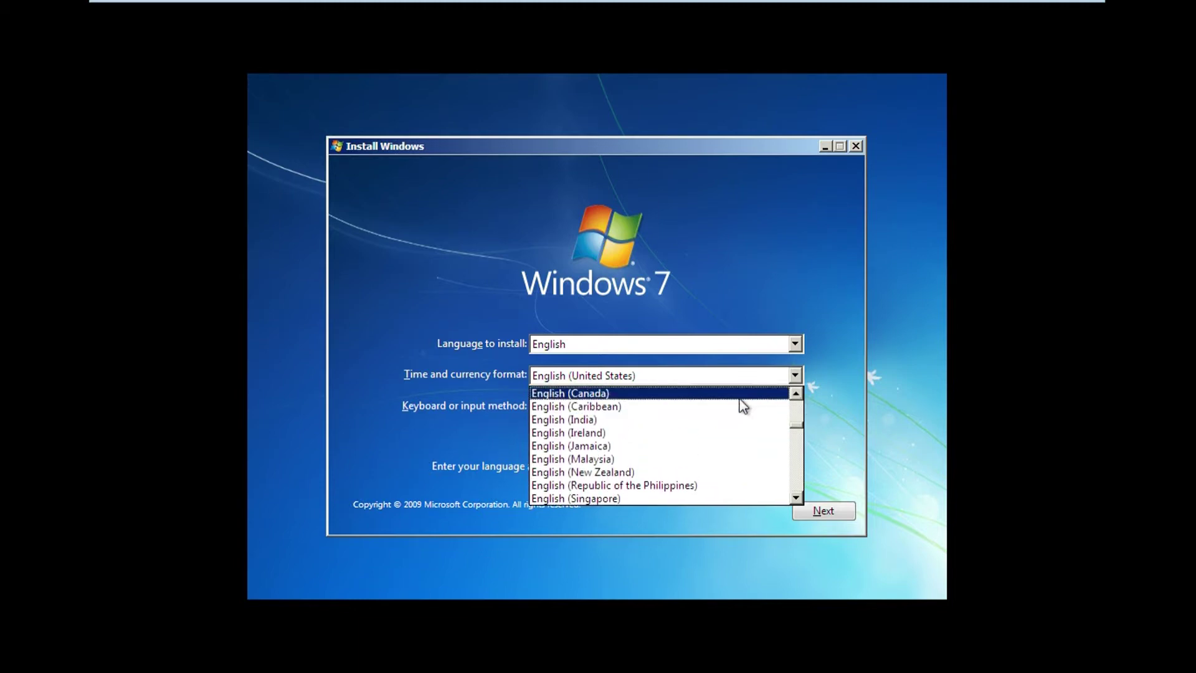
click(741, 396)
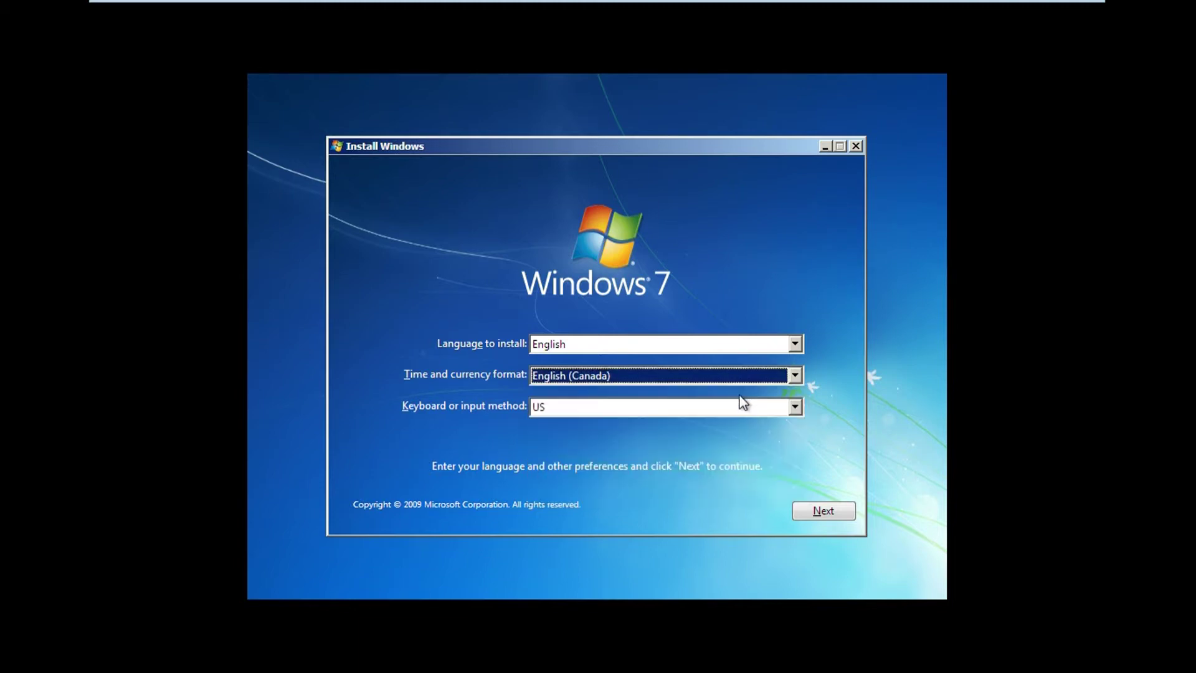
click(844, 515)
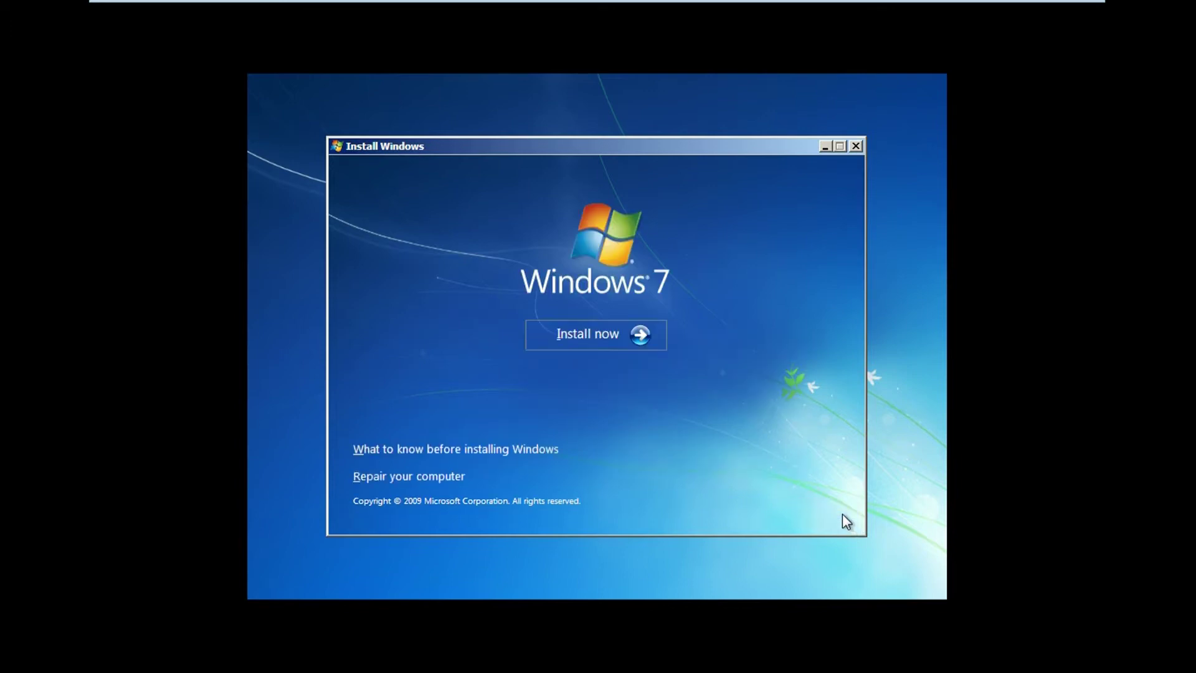
Start Install now, accept the license terms, and proceed to installation type.
click(633, 345)
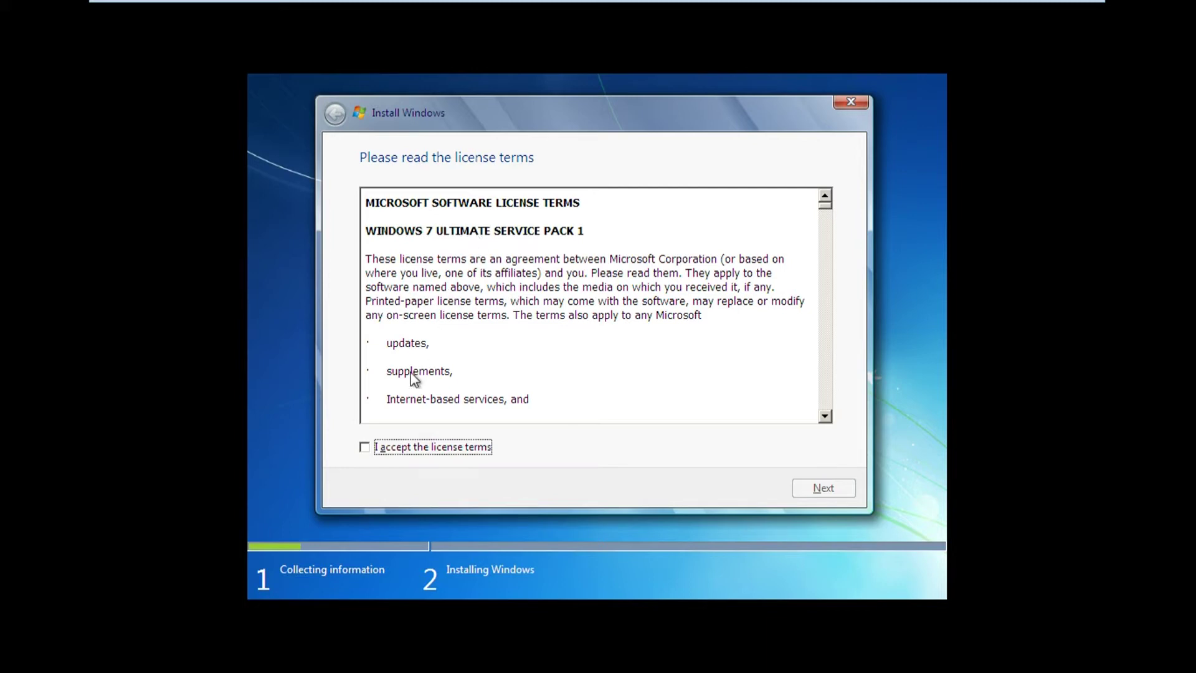
click(369, 447)
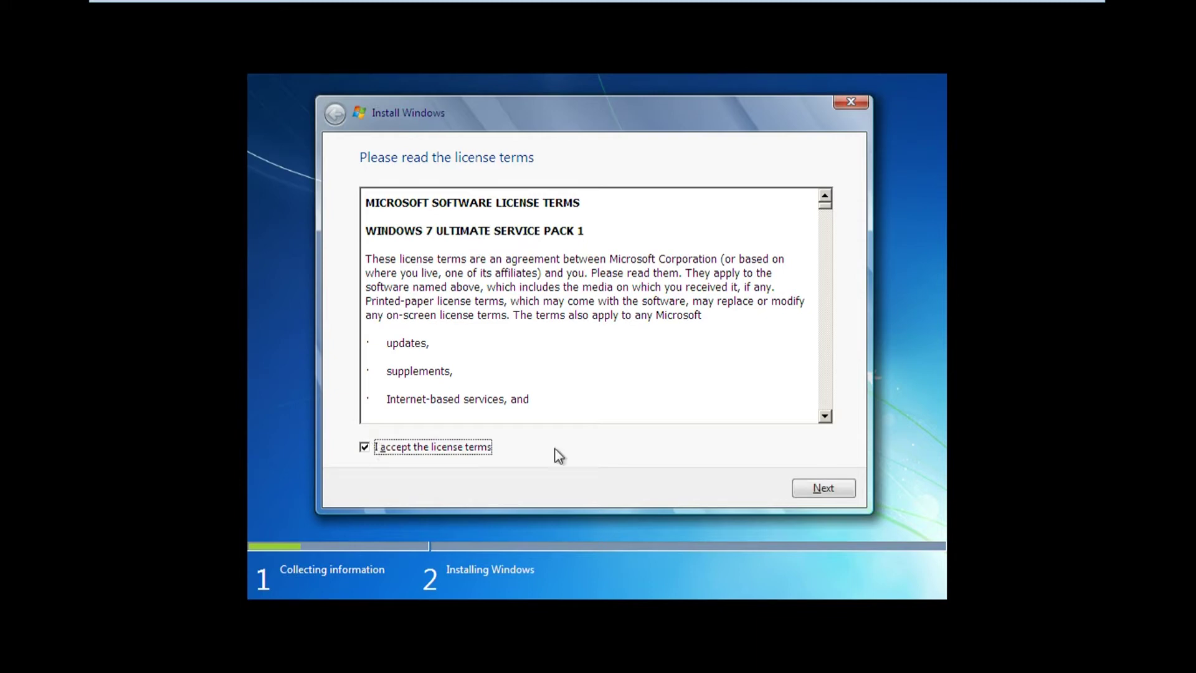
click(813, 488)
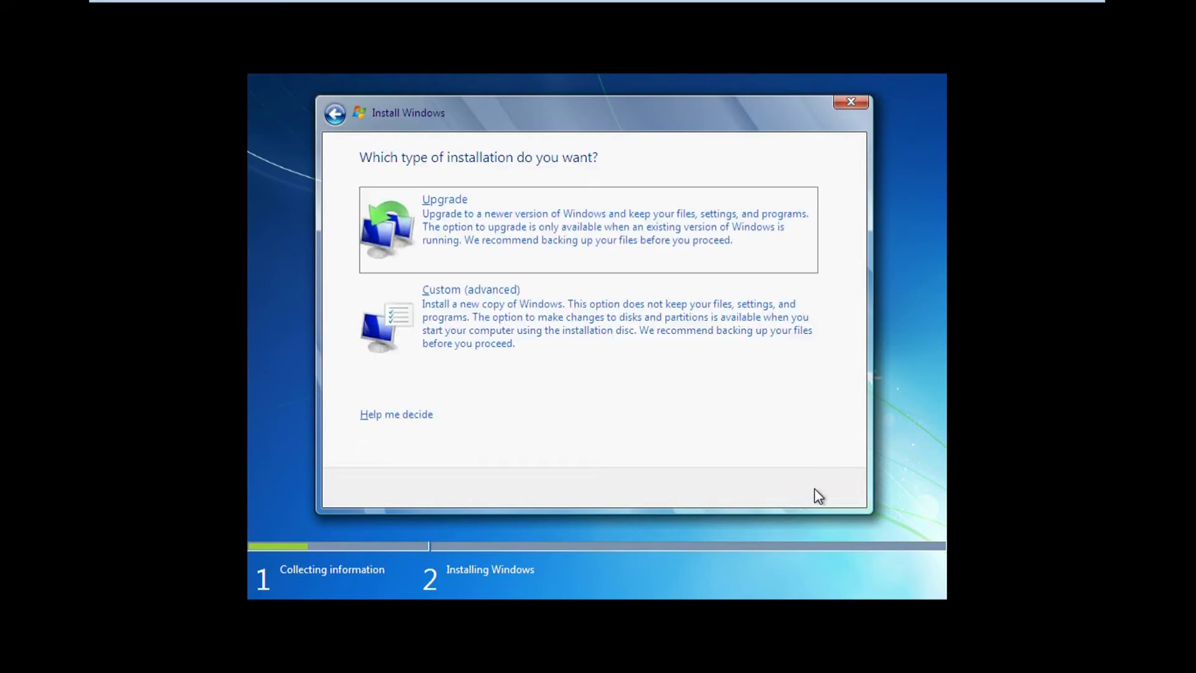
Pick Custom (advanced) and install Windows onto Disk 0 Unallocated Space (2040.0 GB).
click(651, 330)
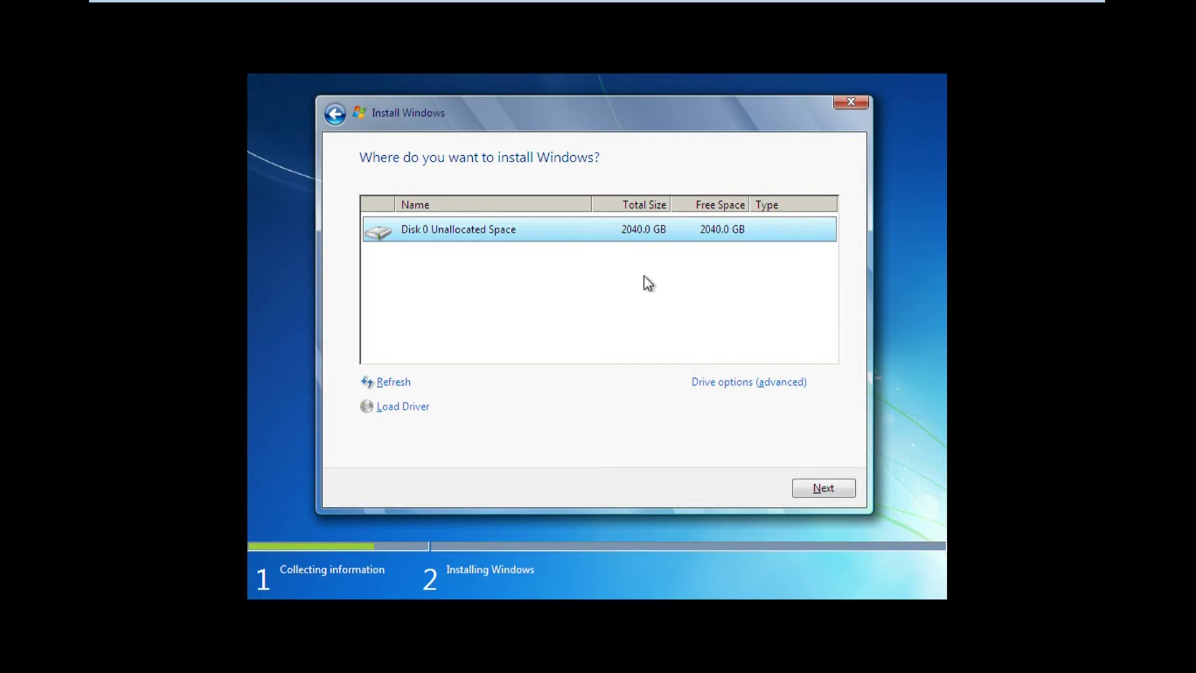
click(556, 267)
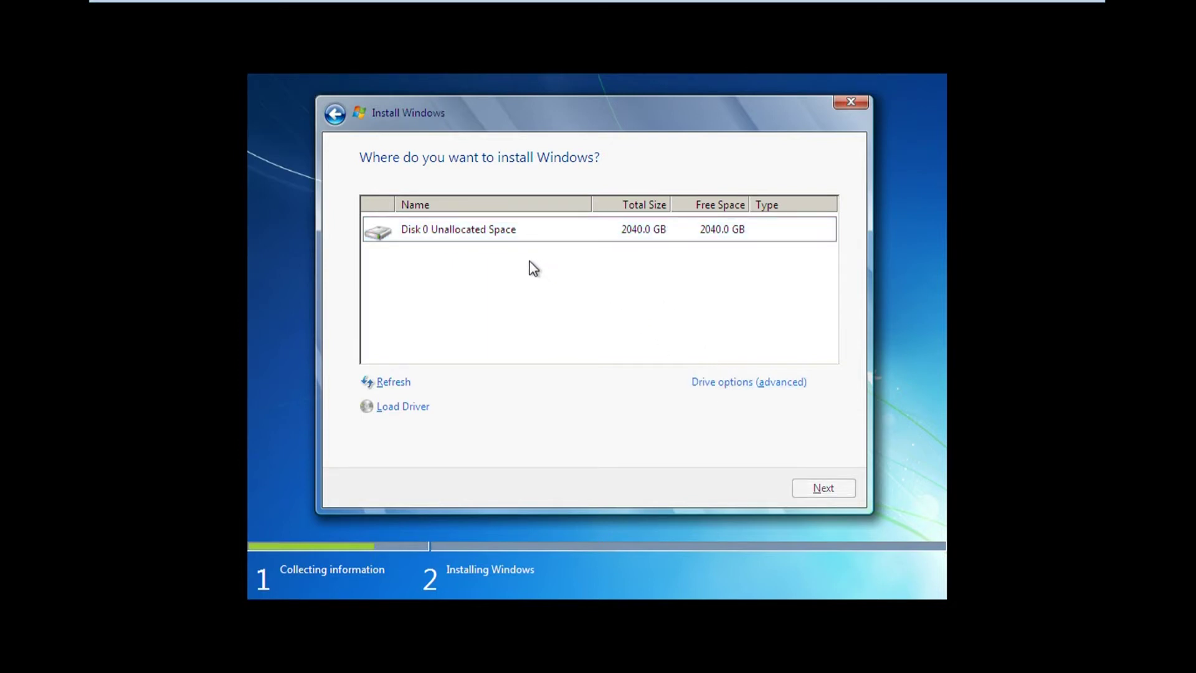
click(529, 232)
click(533, 252)
click(725, 386)
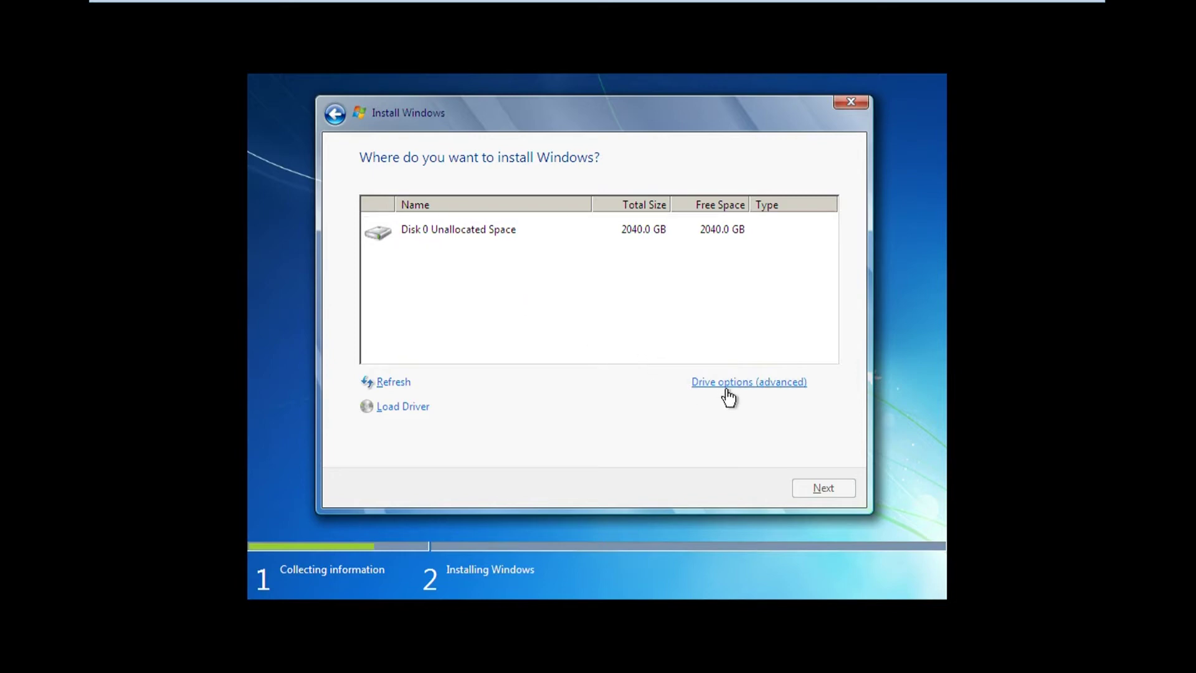
click(634, 235)
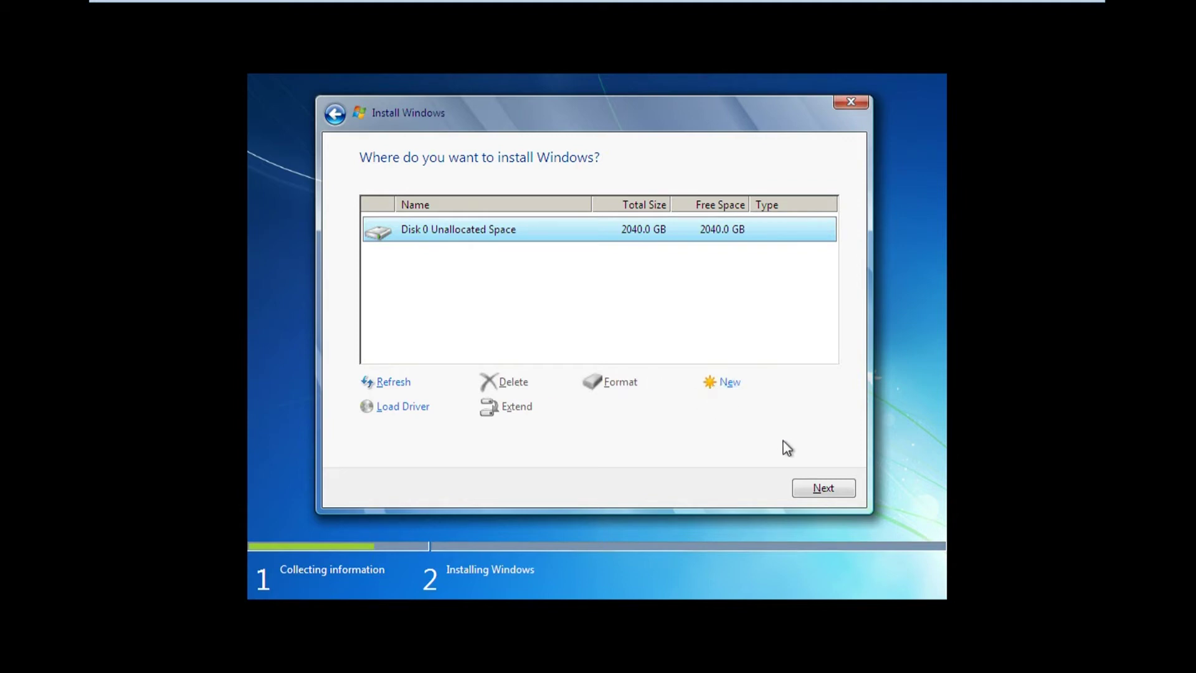
click(815, 492)
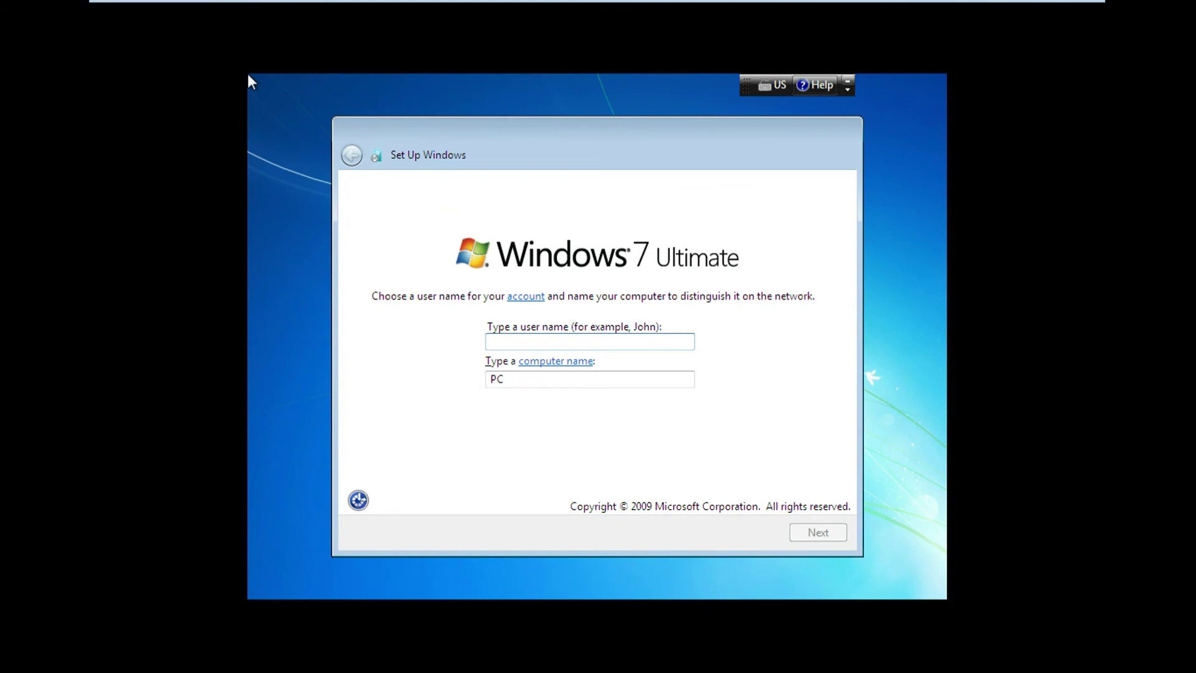
Enter a user name, skip the password, disable automatic activation, and skip the product key.
text(B)
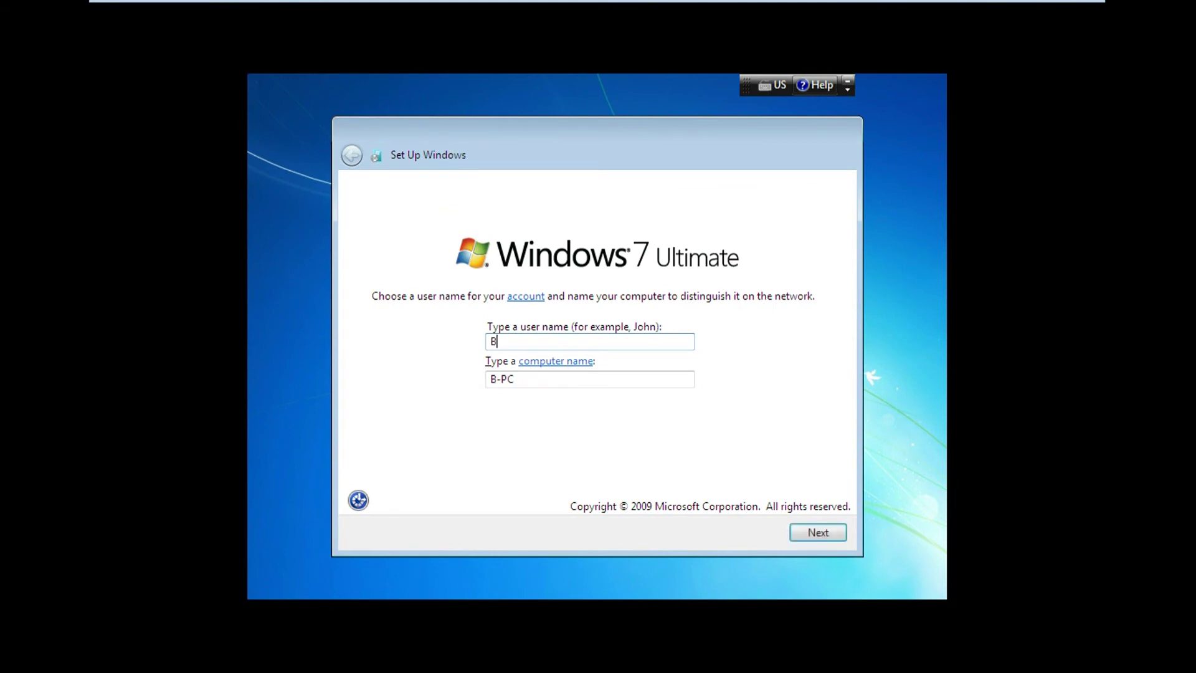
text(randon)
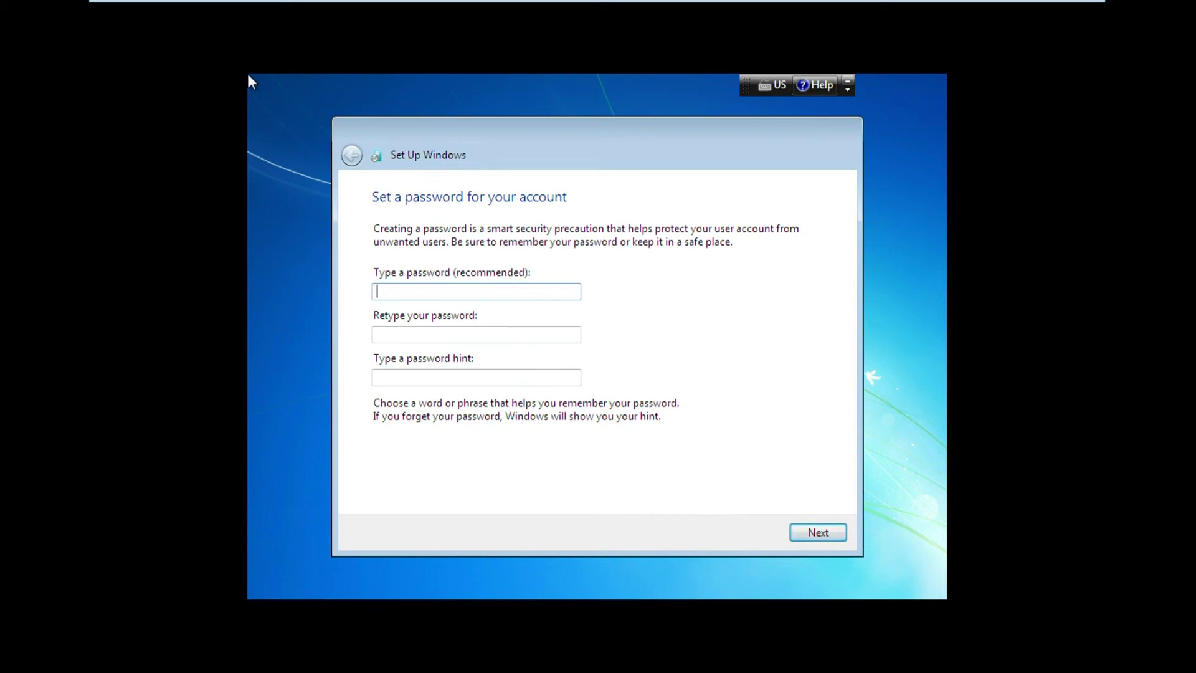
key(Return)
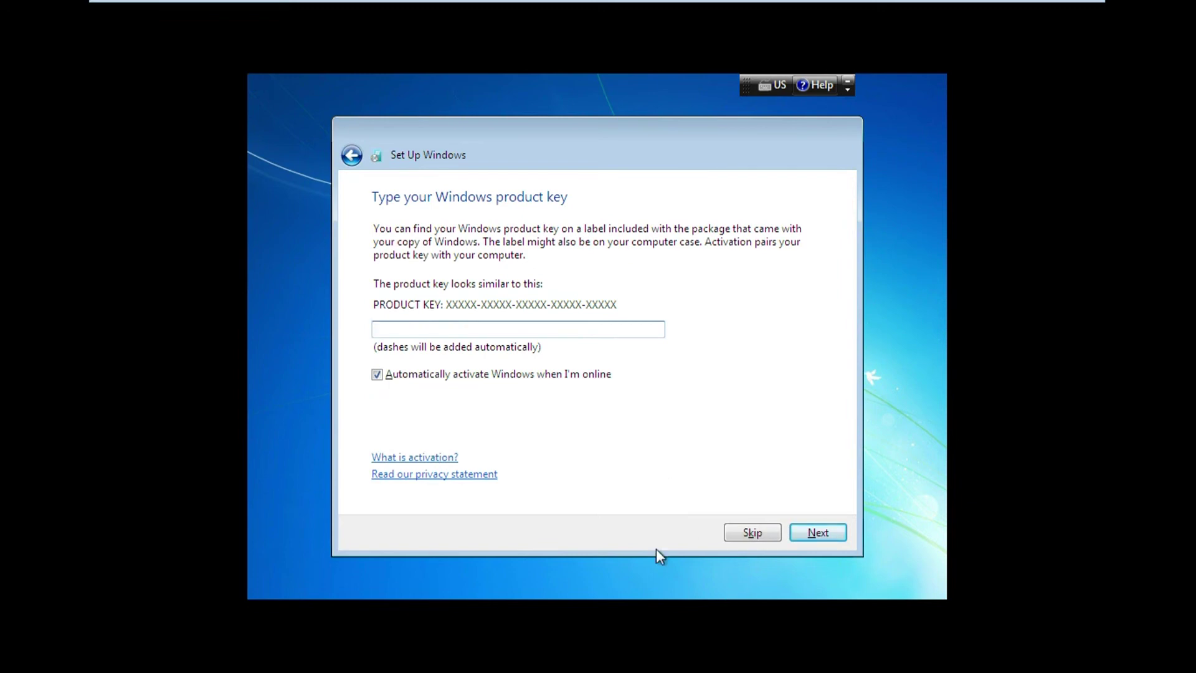
click(383, 376)
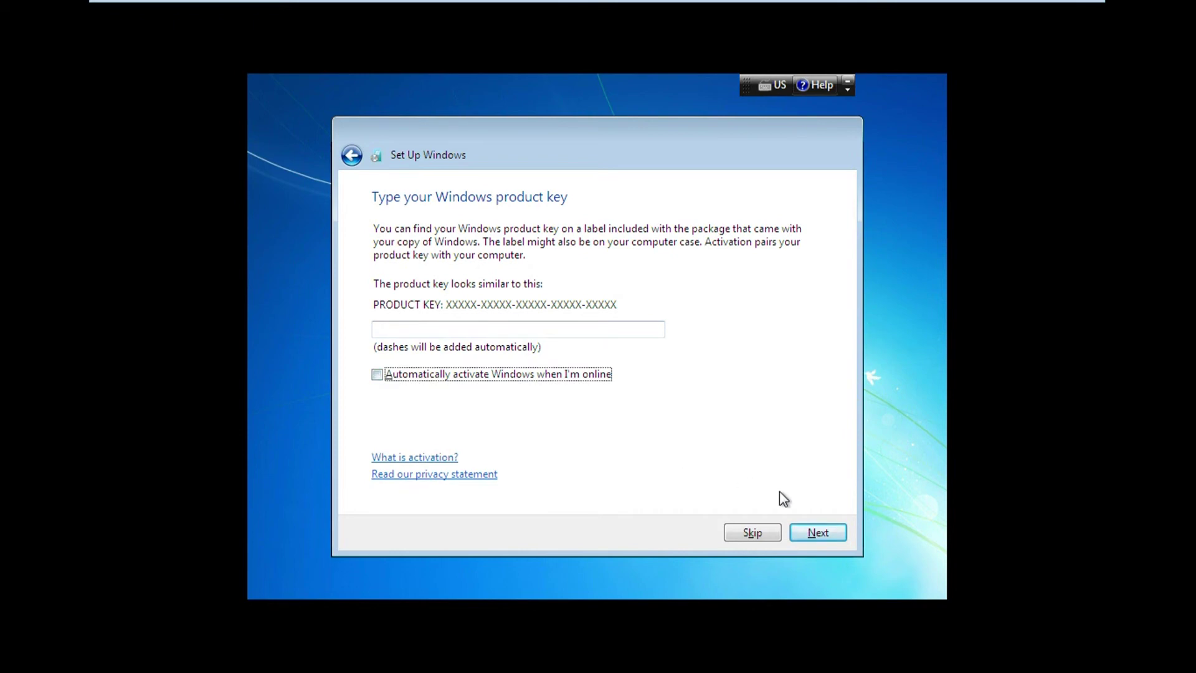
click(808, 530)
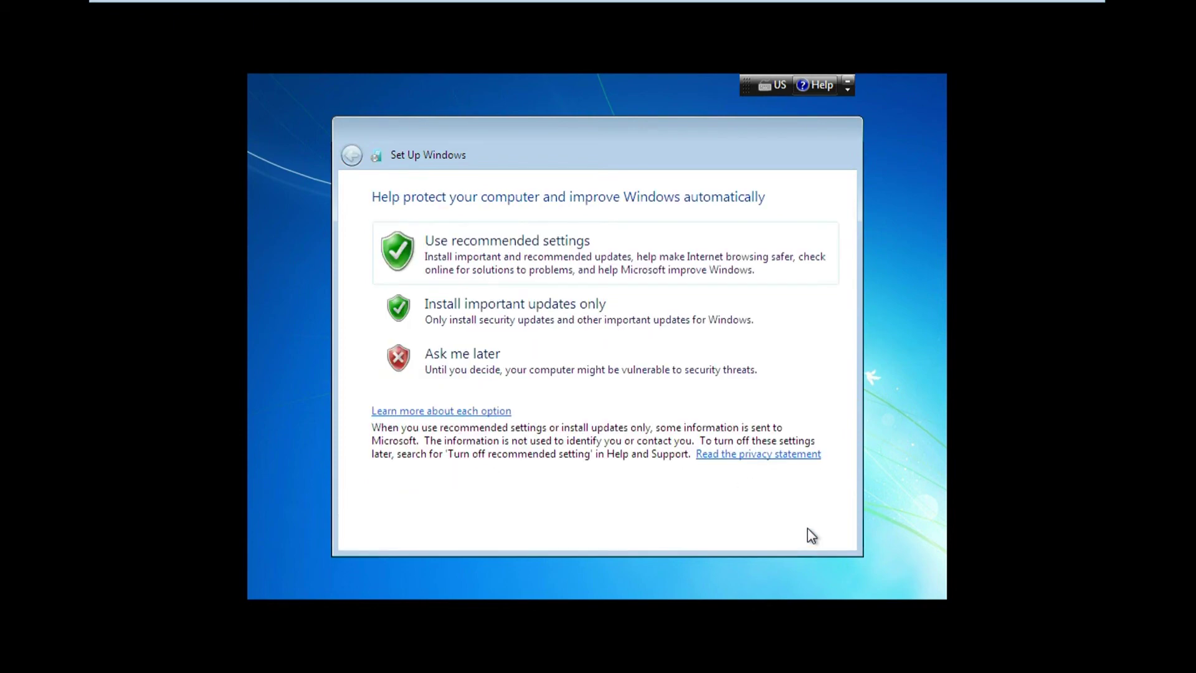
Use recommended settings and set the time zone to (UTC-08:00) Pacific Time (US & Canada).
click(782, 242)
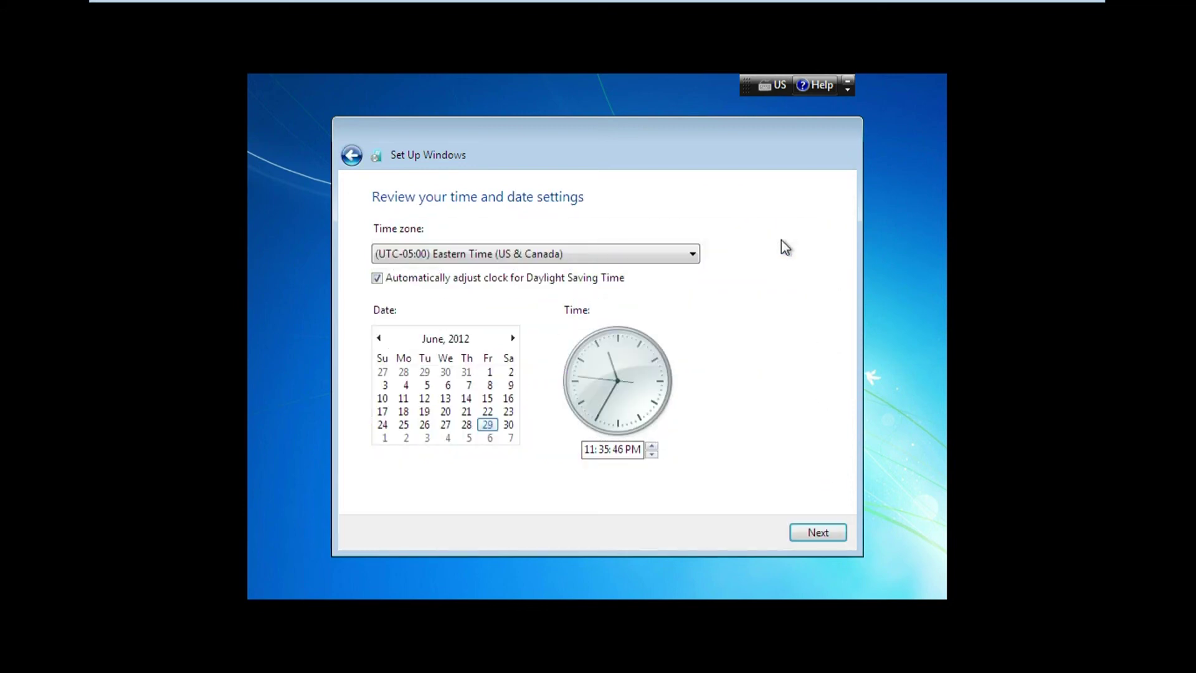
click(680, 255)
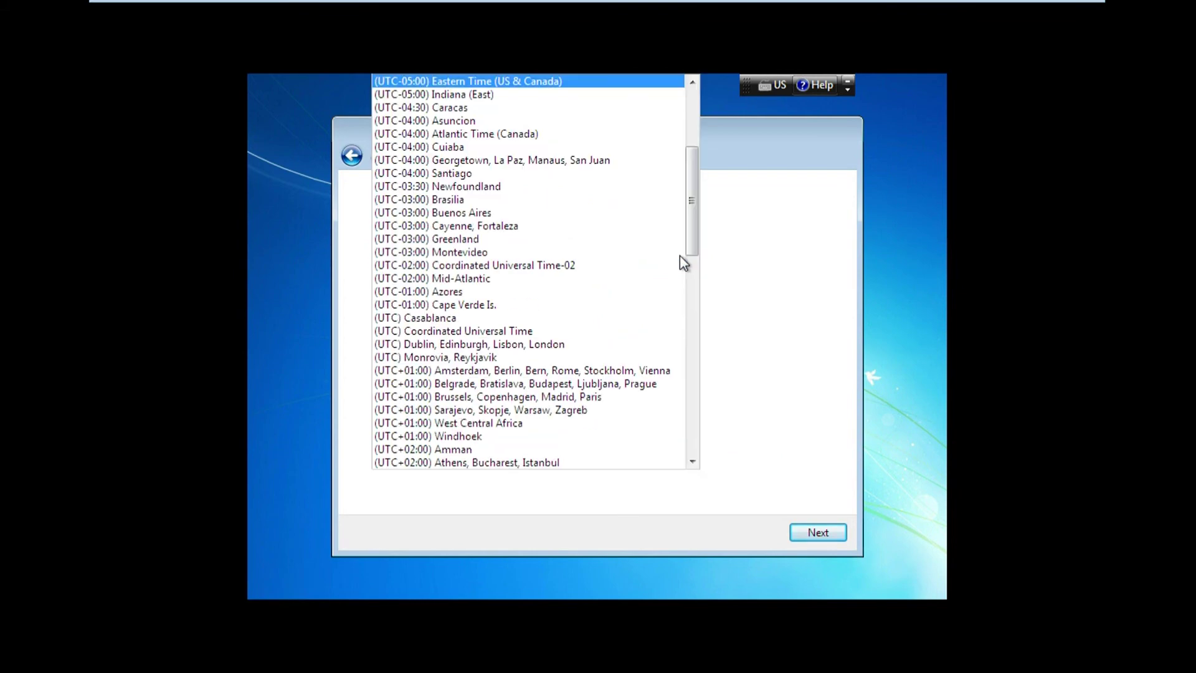
click(701, 235)
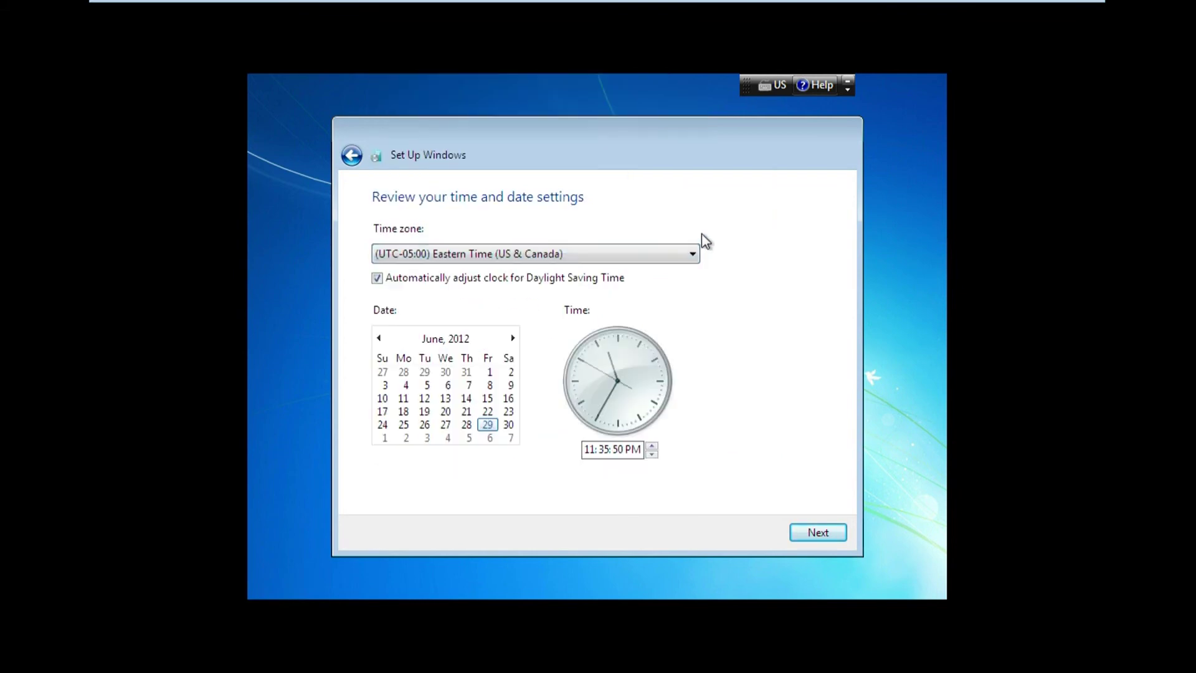
click(698, 248)
drag(697, 247, 693, 207)
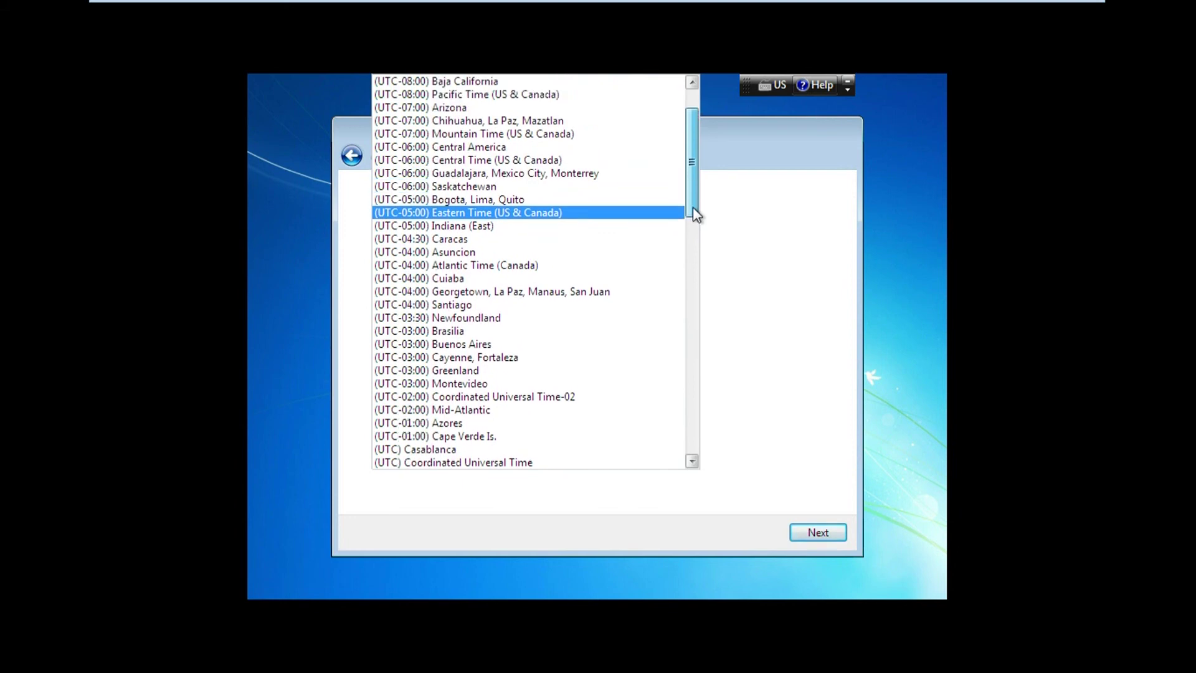
click(593, 97)
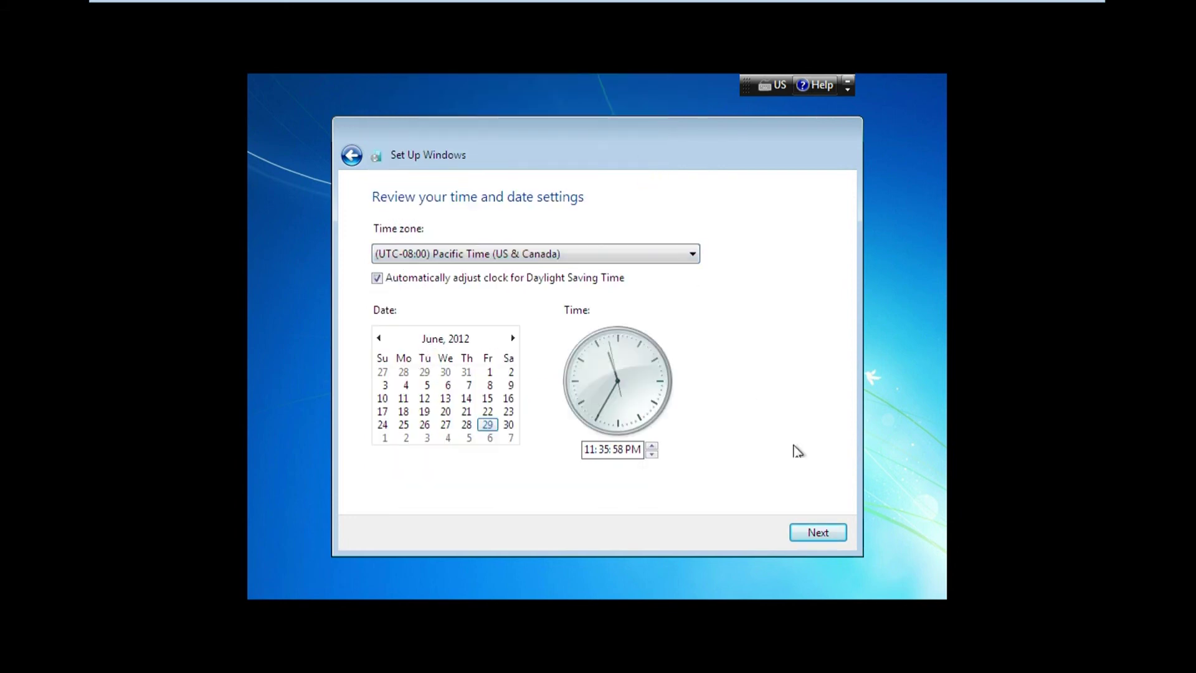
click(821, 528)
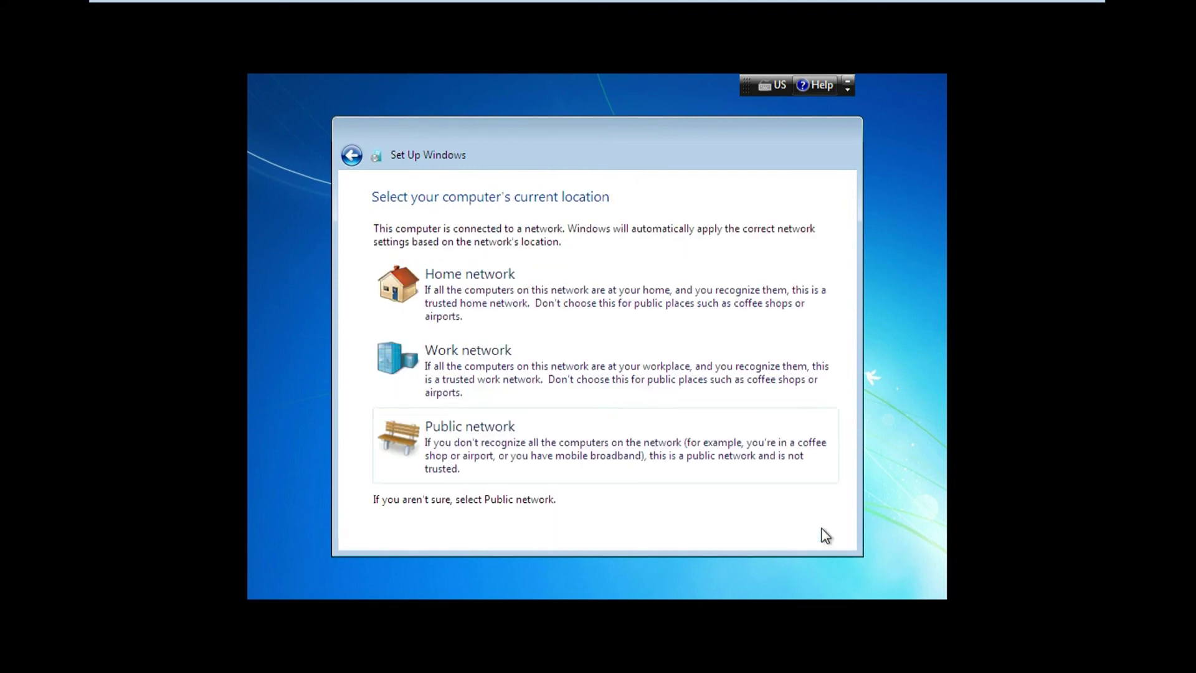
Select Home network as the computer's network location.
click(635, 304)
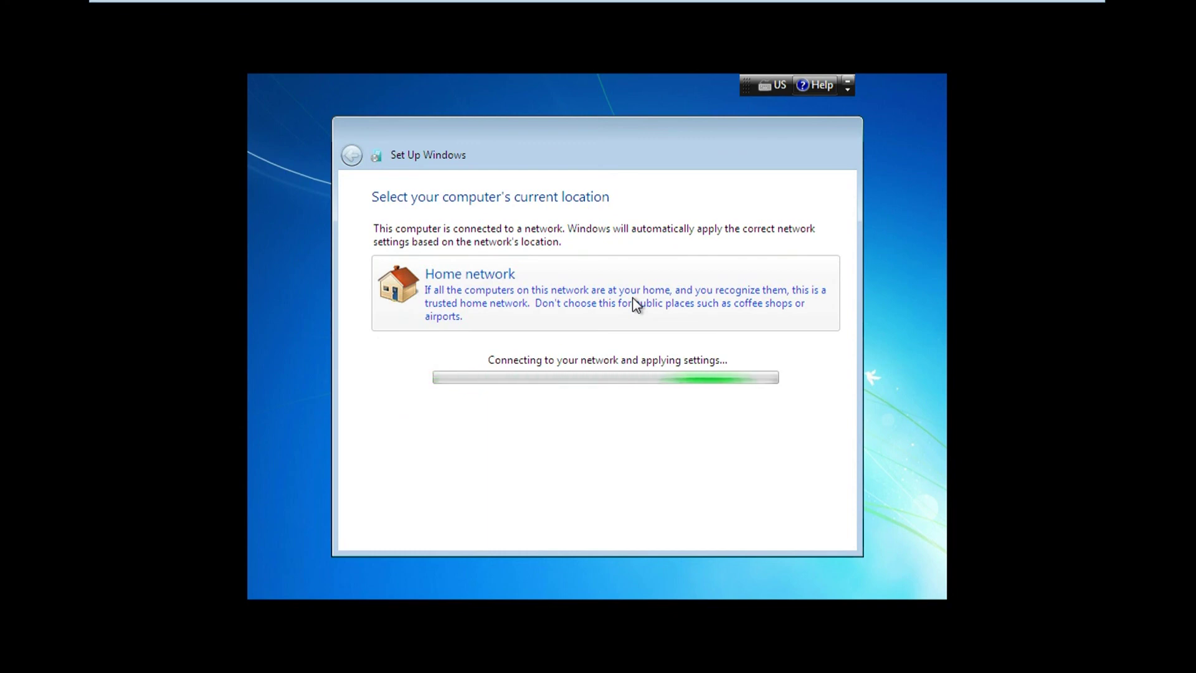